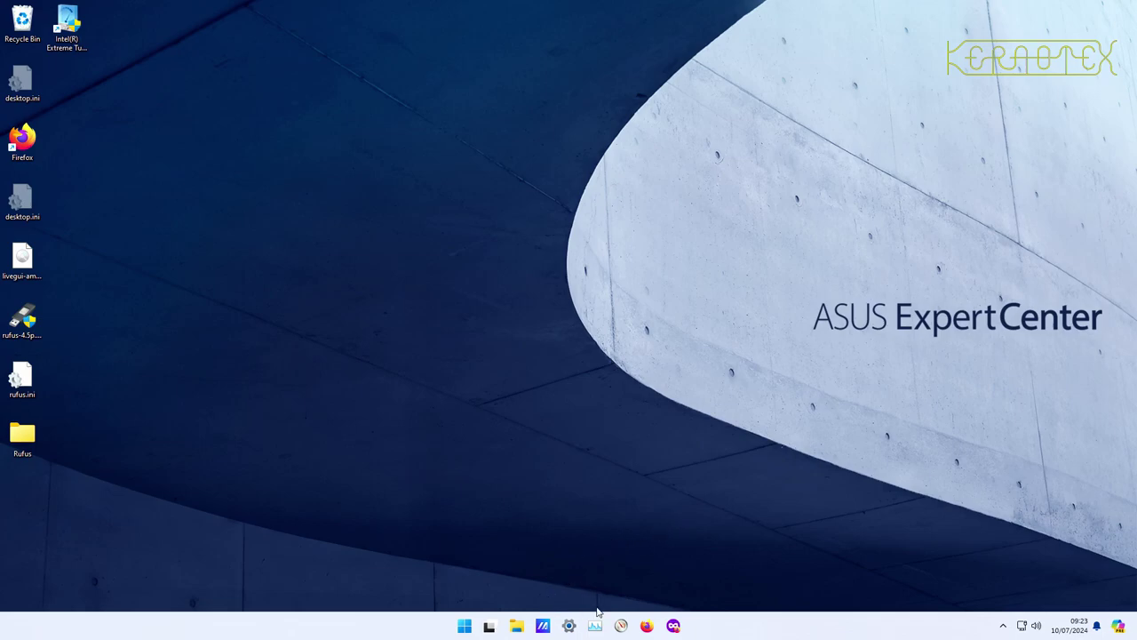
Search the web for "gentoo" in a new Firefox tab and open the downloads page of the Gentoo Linux site.
left_click(646, 625)
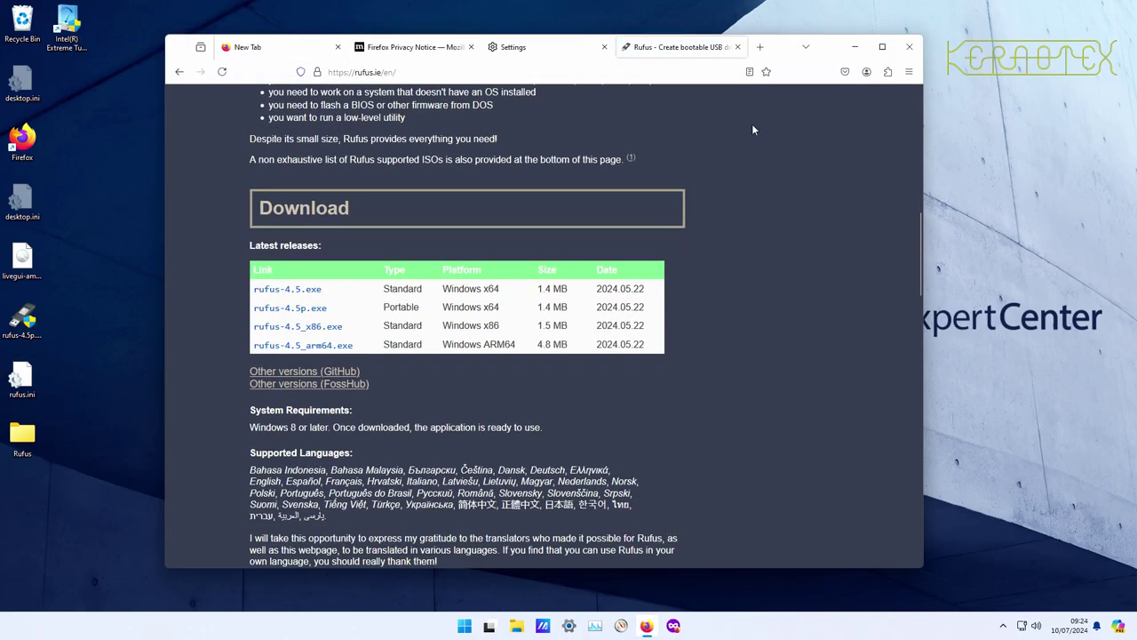
left_click(760, 48)
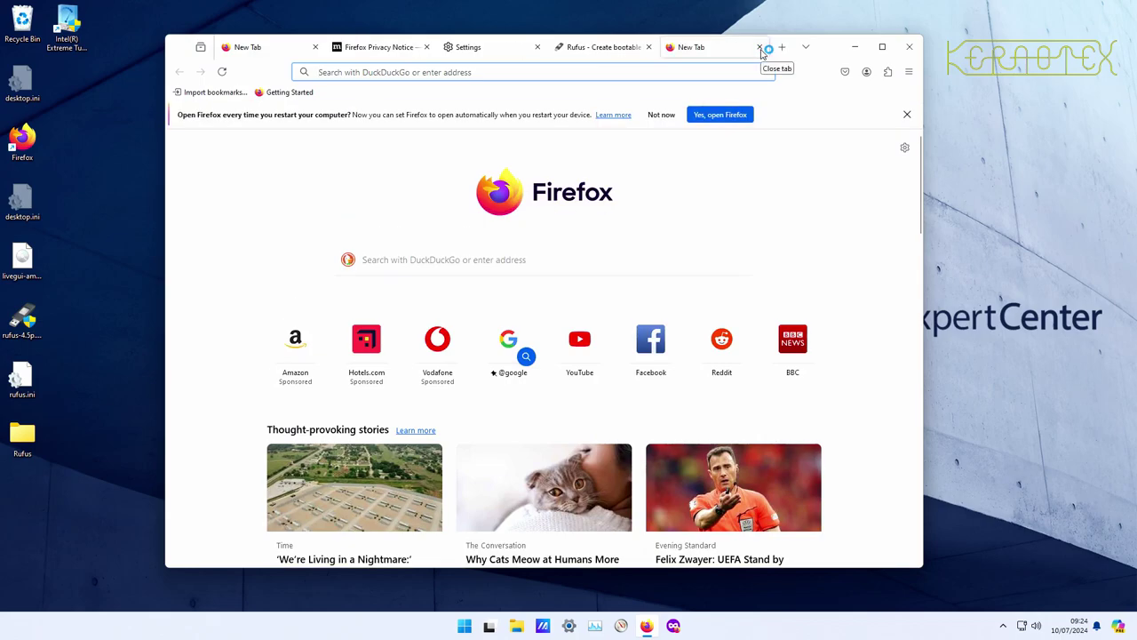
type("gentoo")
key("Return")
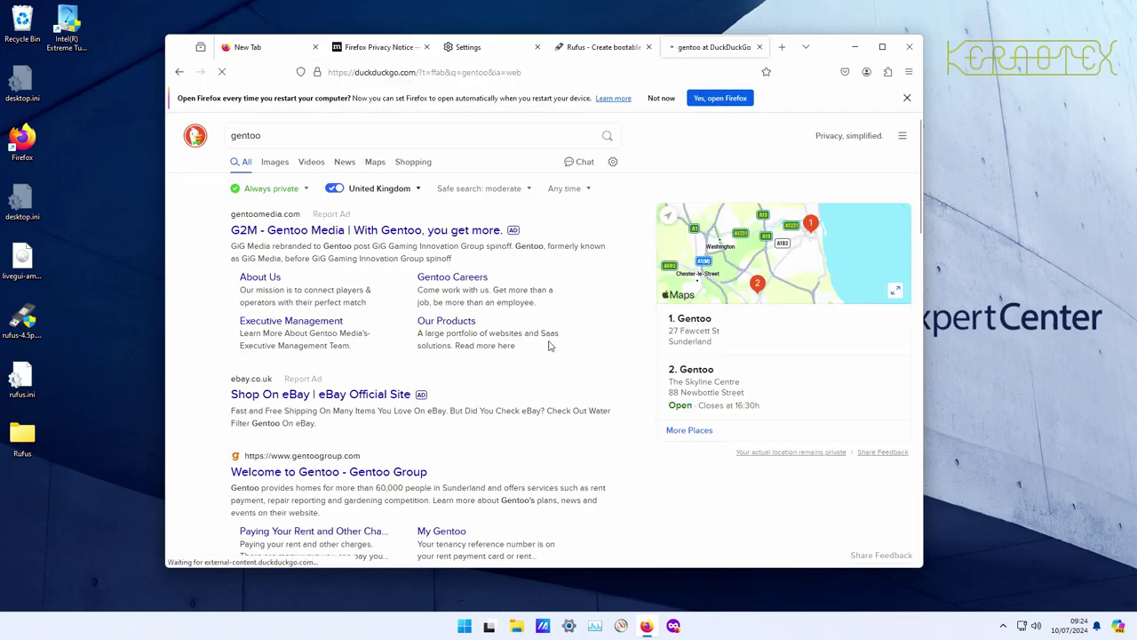
scroll(546, 371, "down", 5)
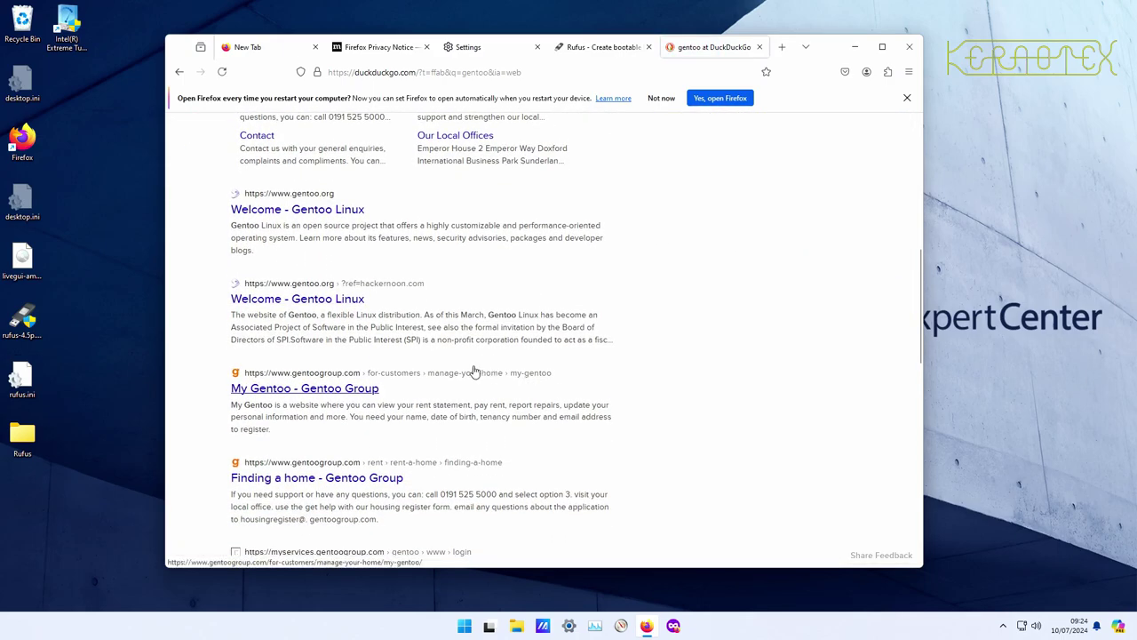
left_click(356, 211)
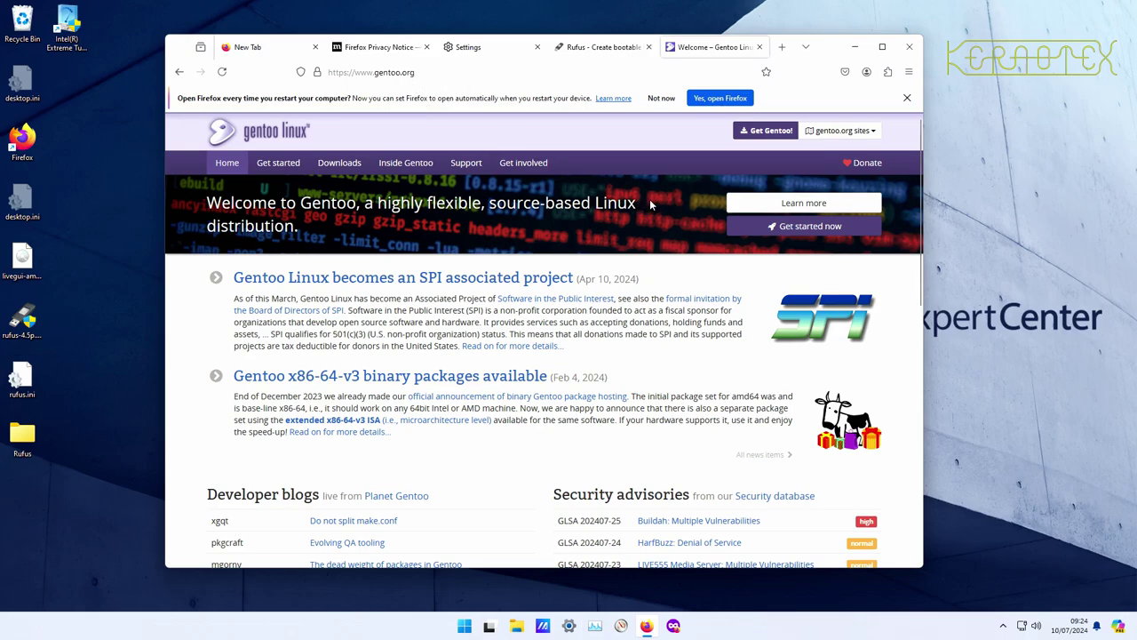
left_click(751, 132)
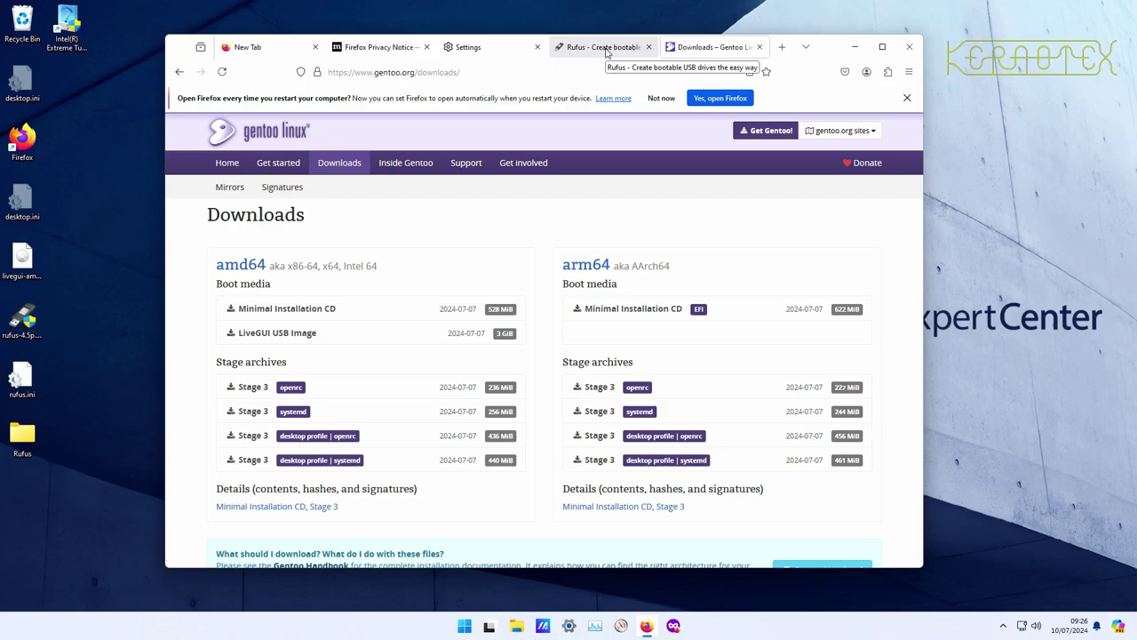
Review the Rufus website's overview and its table of latest releases, including the portable rufus-4.5p.exe.
left_click(607, 52)
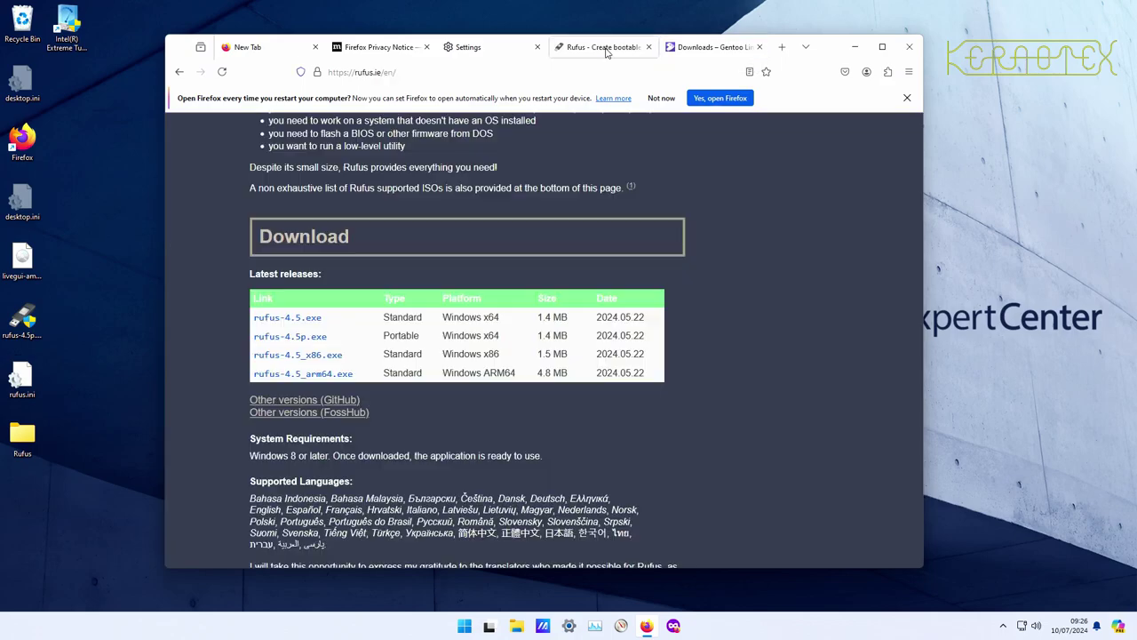
scroll(640, 139, "up", 10)
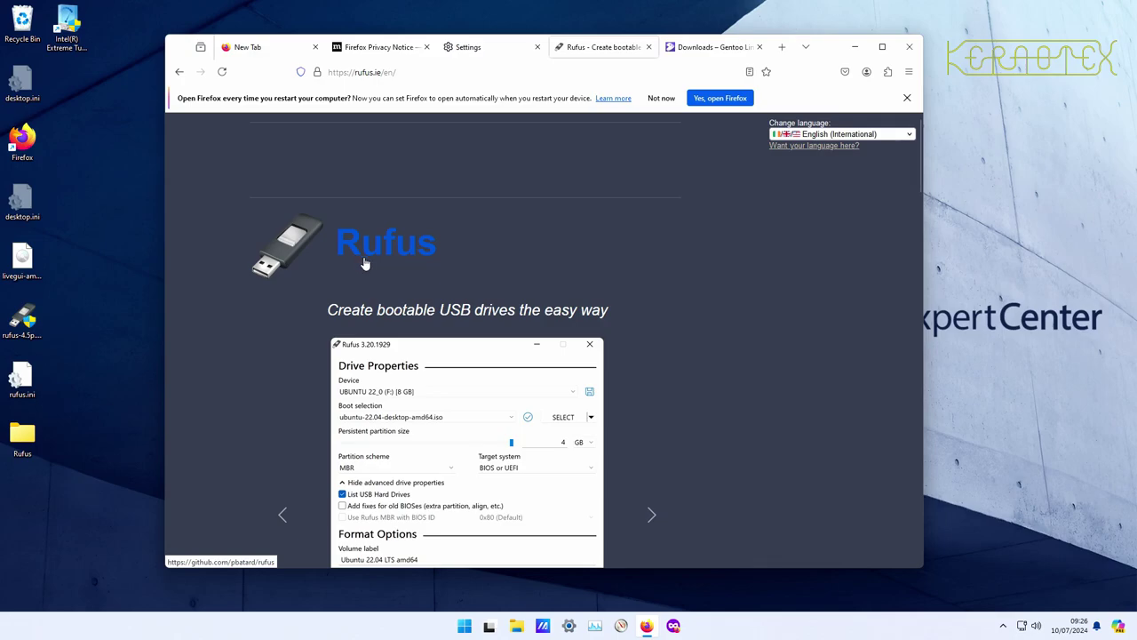
scroll(347, 364, "down", 2)
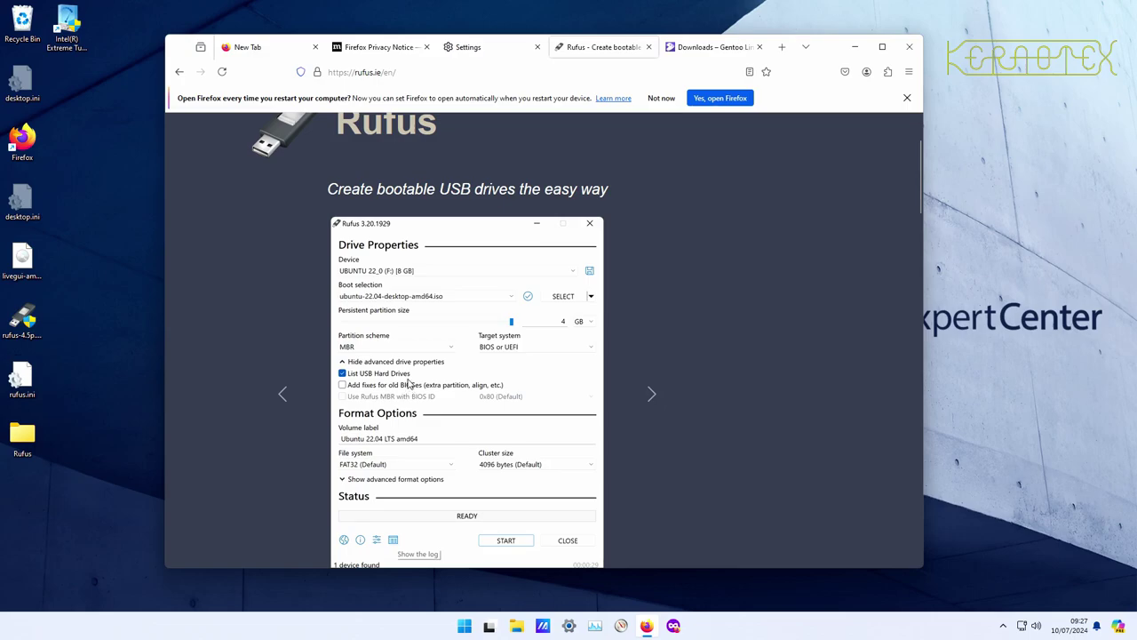
scroll(408, 388, "down", 5)
scroll(408, 376, "down", 2)
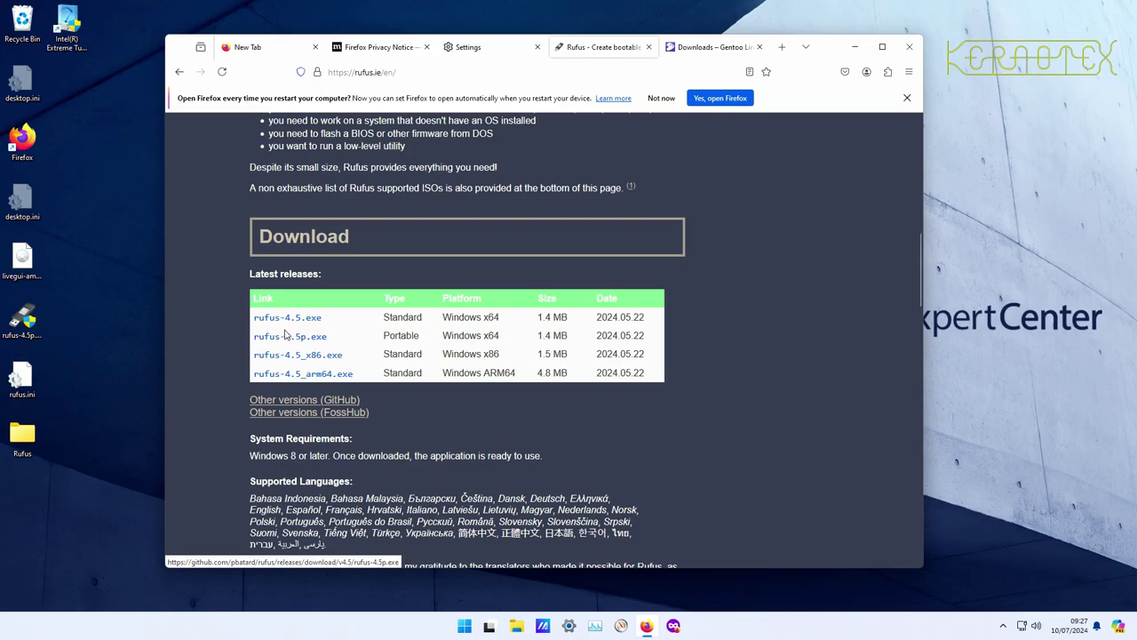
Locate the downloaded Rufus executable on the desktop, check the contents of the Rufus folder and close it.
left_click(28, 333)
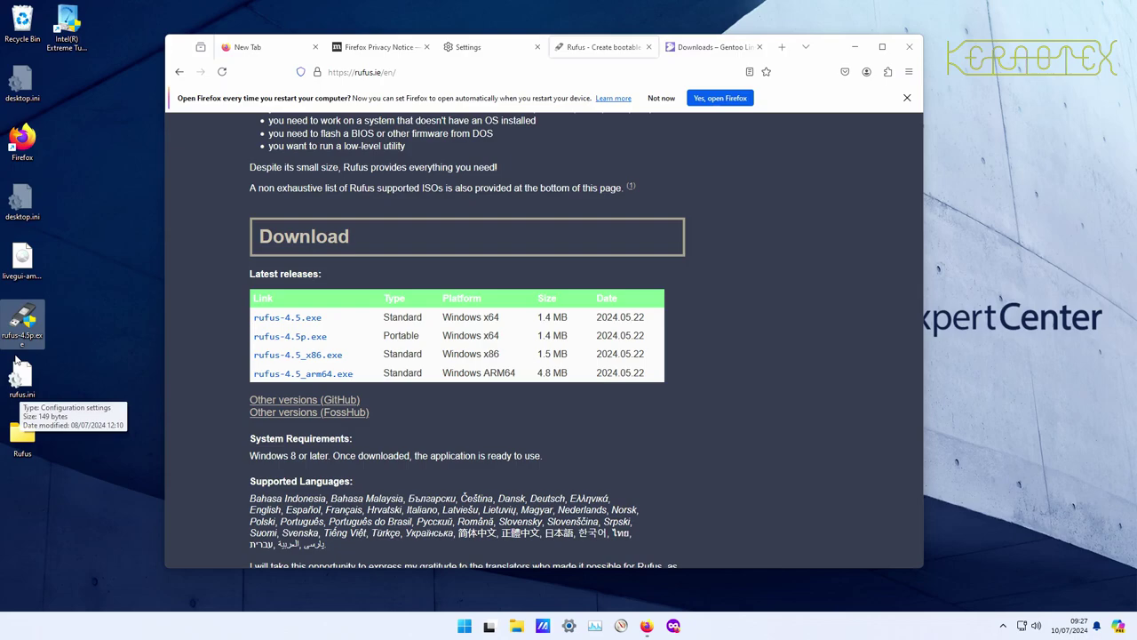
double_click(19, 445)
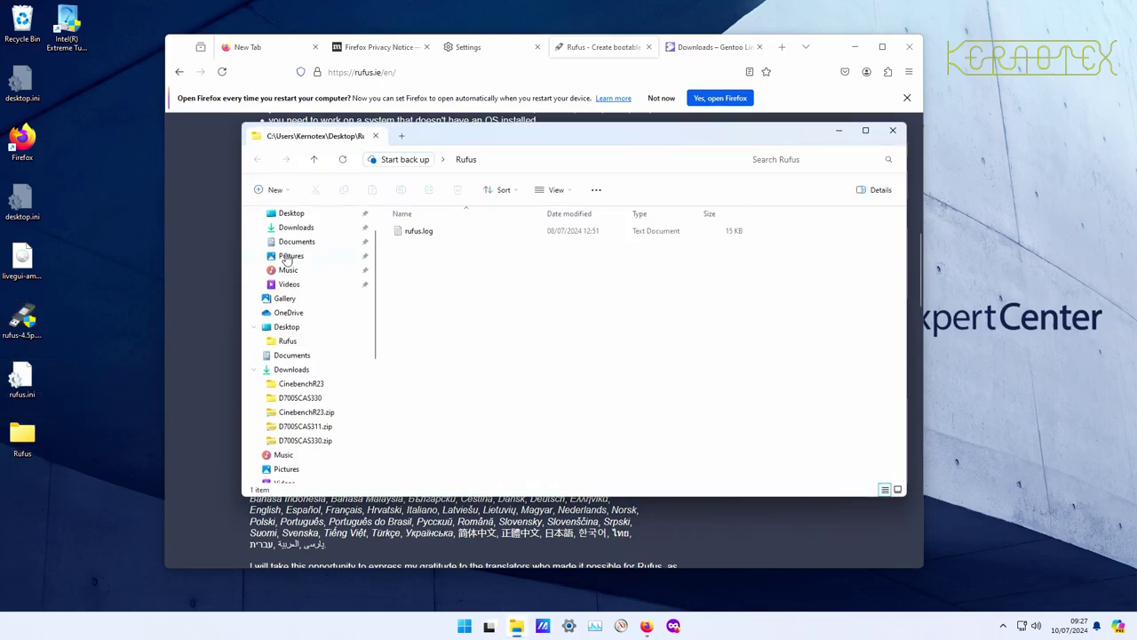
left_click(892, 131)
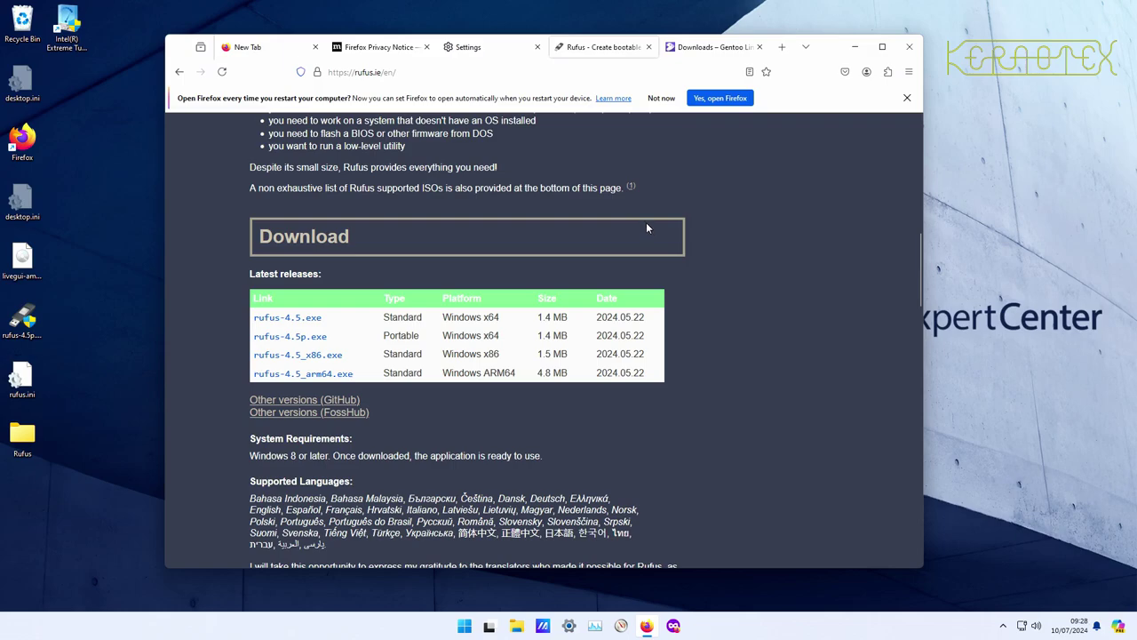
Minimise the browser and launch the portable Rufus 4.5 from the desktop, allowing it to make changes to the device.
scroll(695, 245, "up", 10)
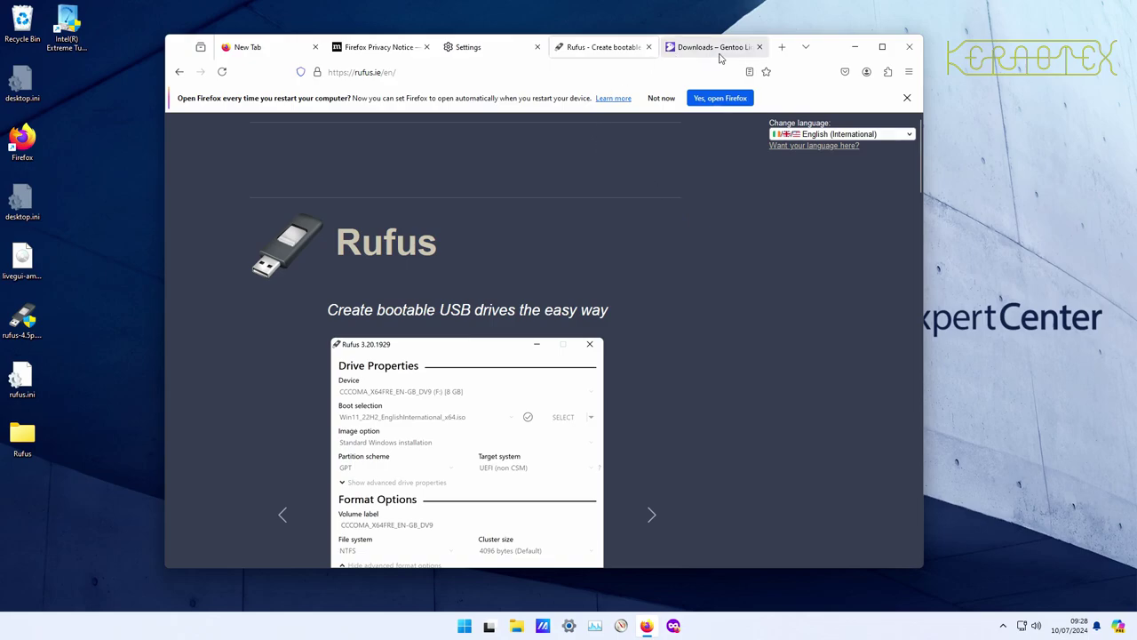
left_click(856, 48)
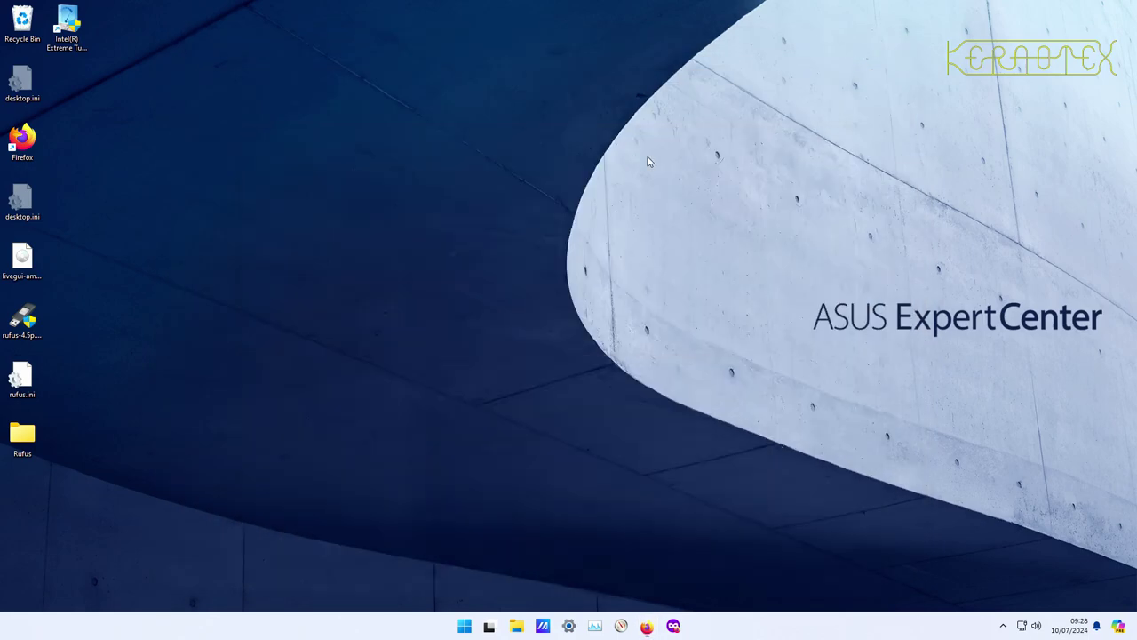
double_click(32, 317)
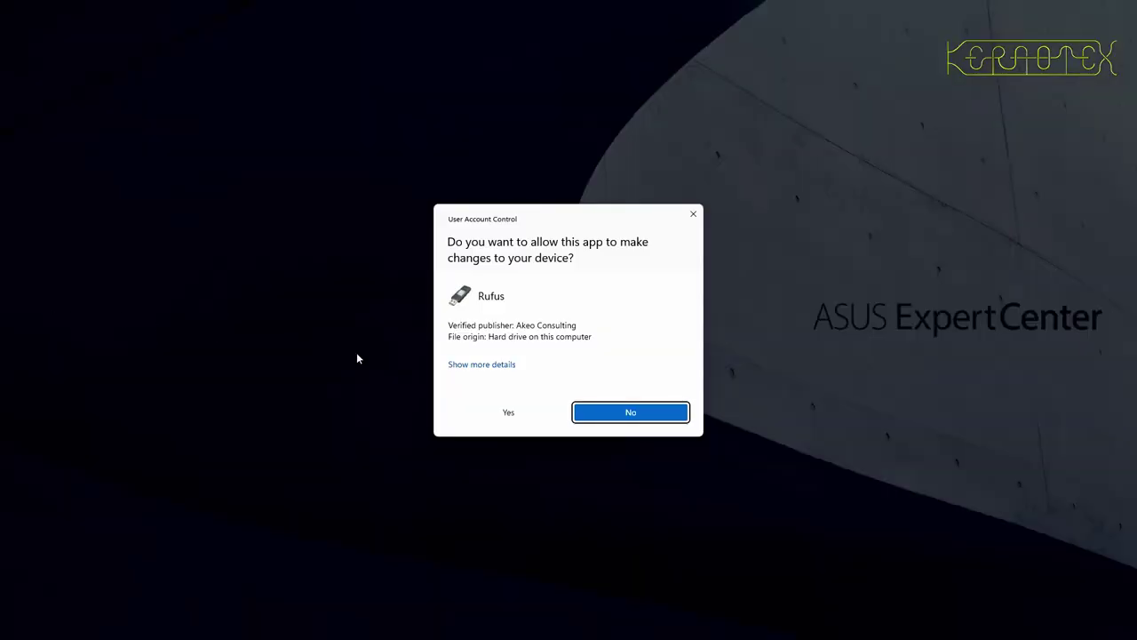
left_click(500, 412)
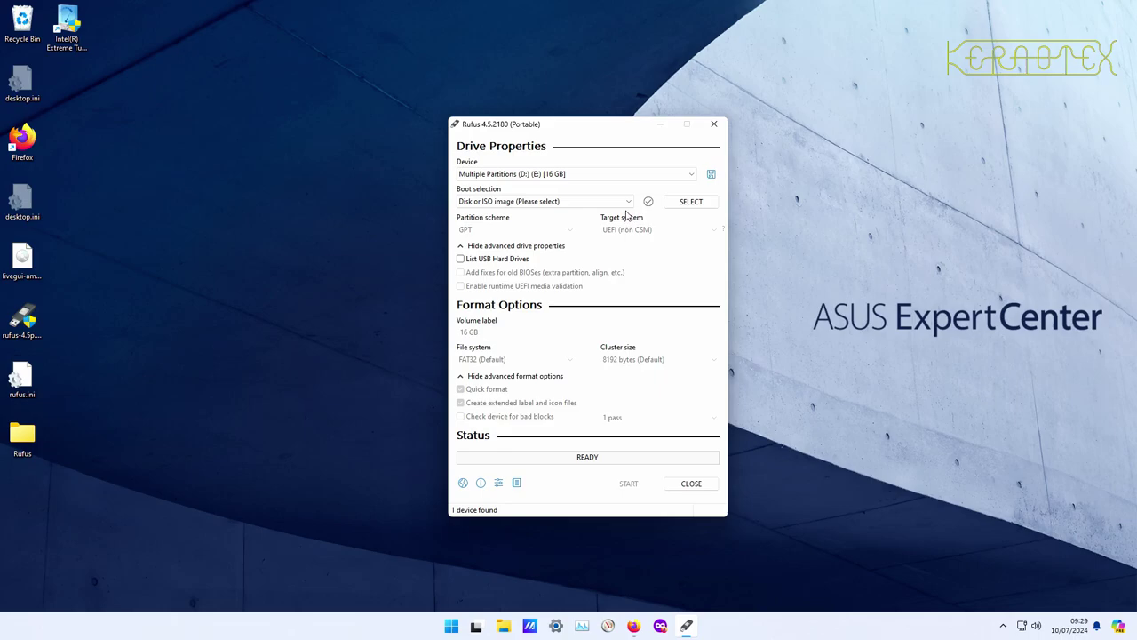
Examine the available boot selection options, keeping Disk or ISO image as the choice.
left_click(627, 203)
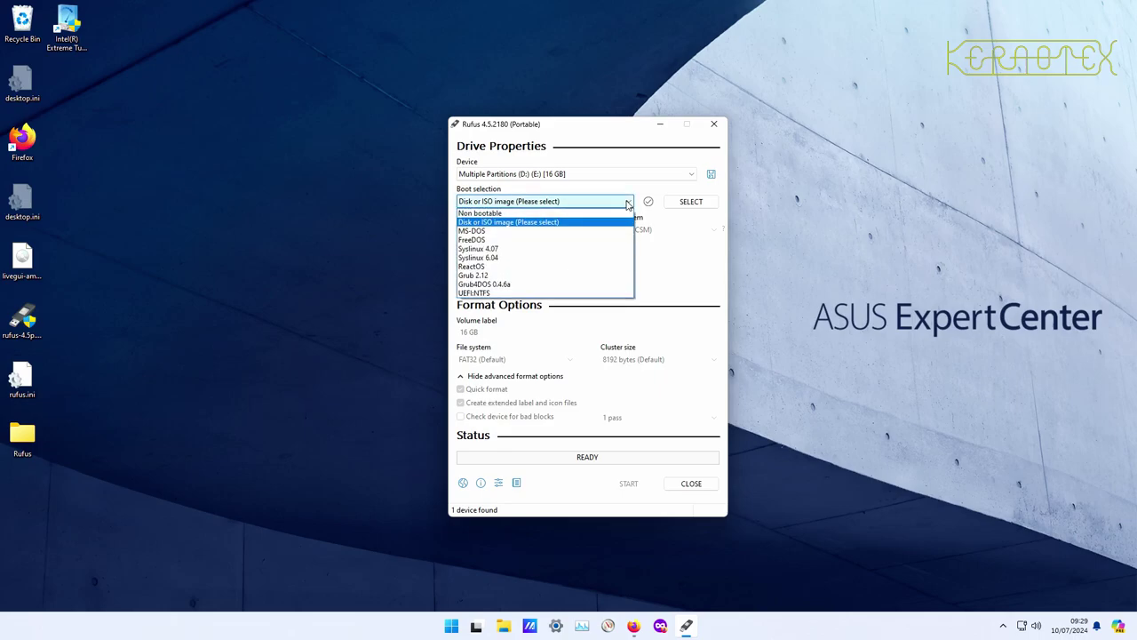
left_click(627, 204)
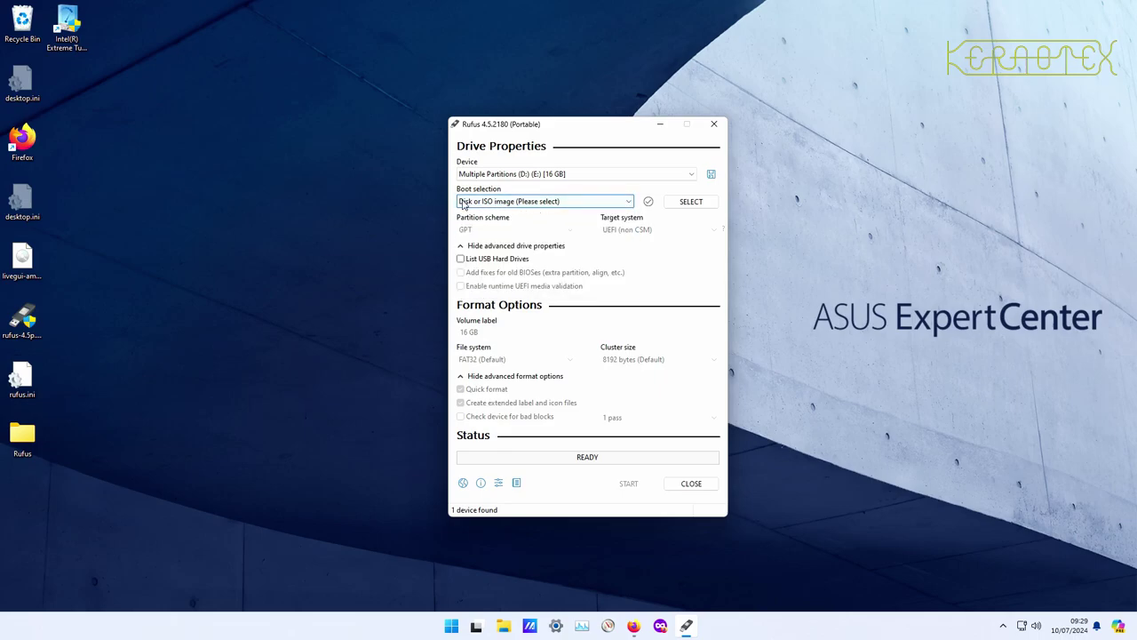
left_click(508, 202)
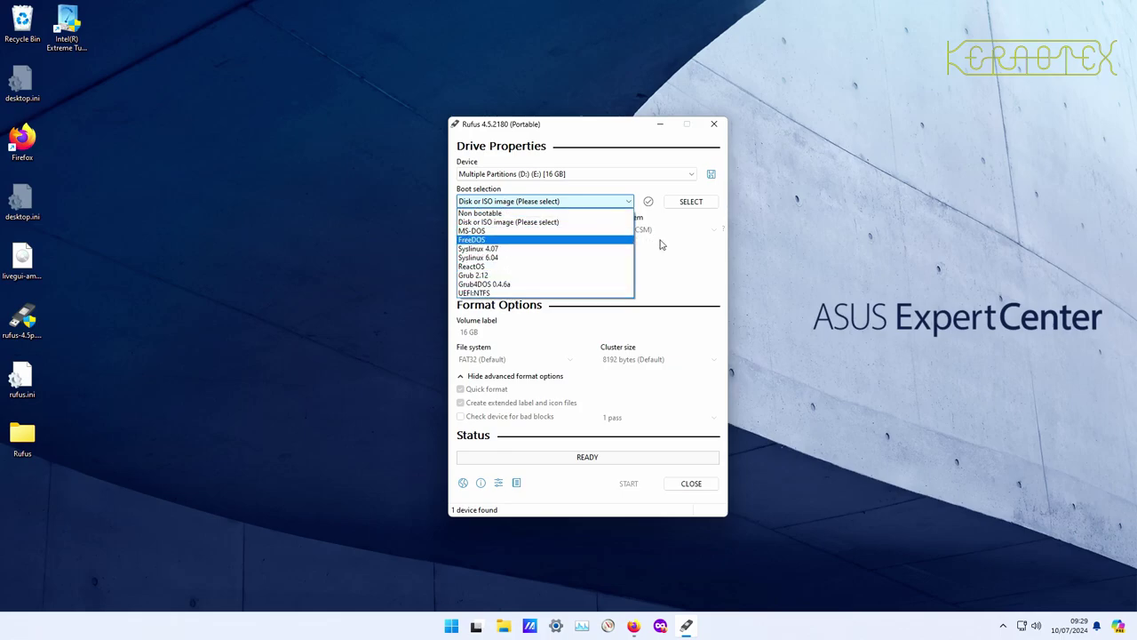
left_click(692, 241)
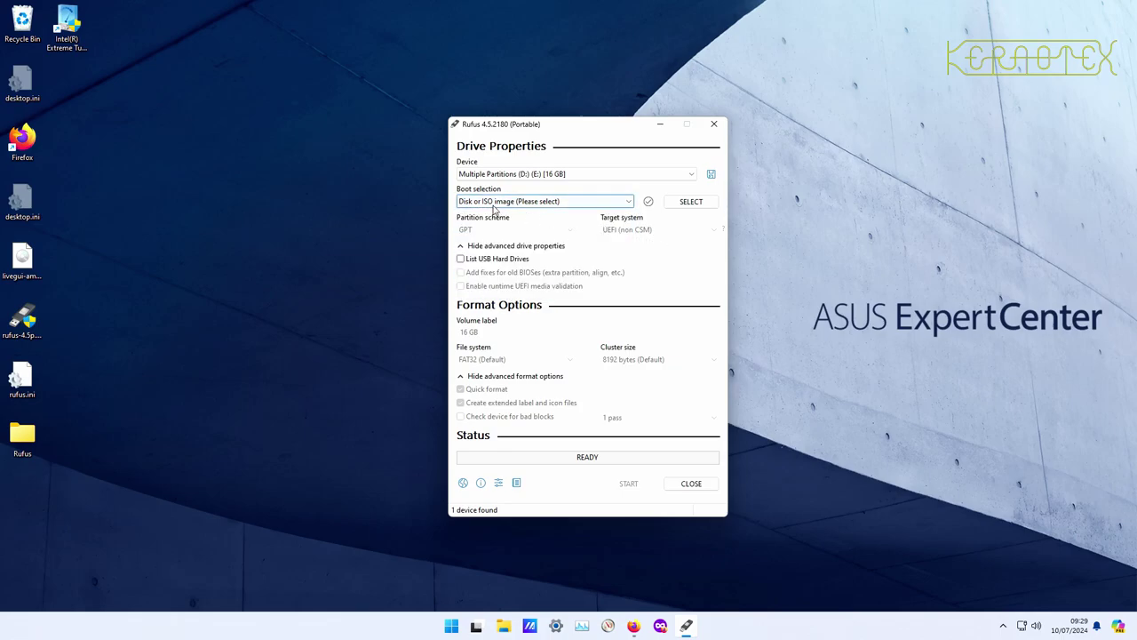
left_click(684, 202)
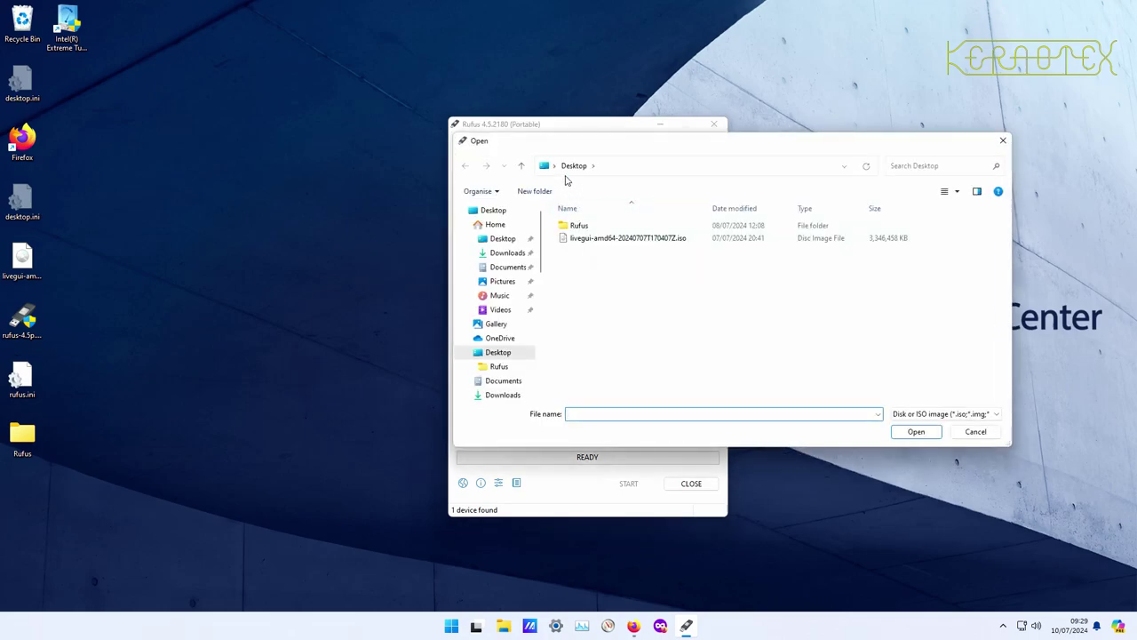
left_click(36, 266)
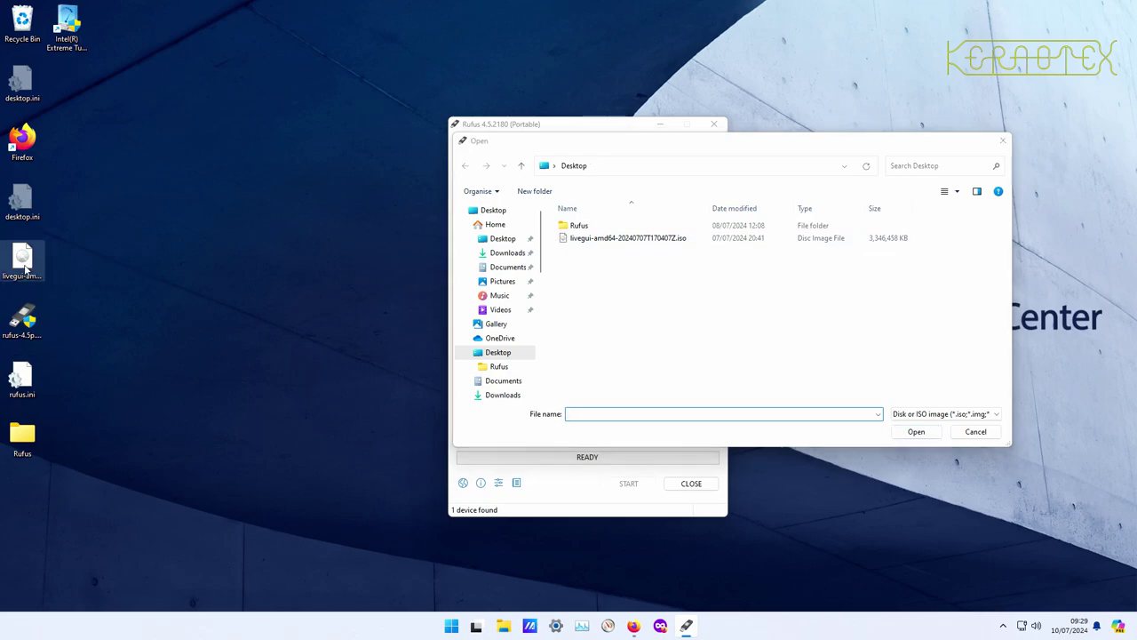
double_click(601, 240)
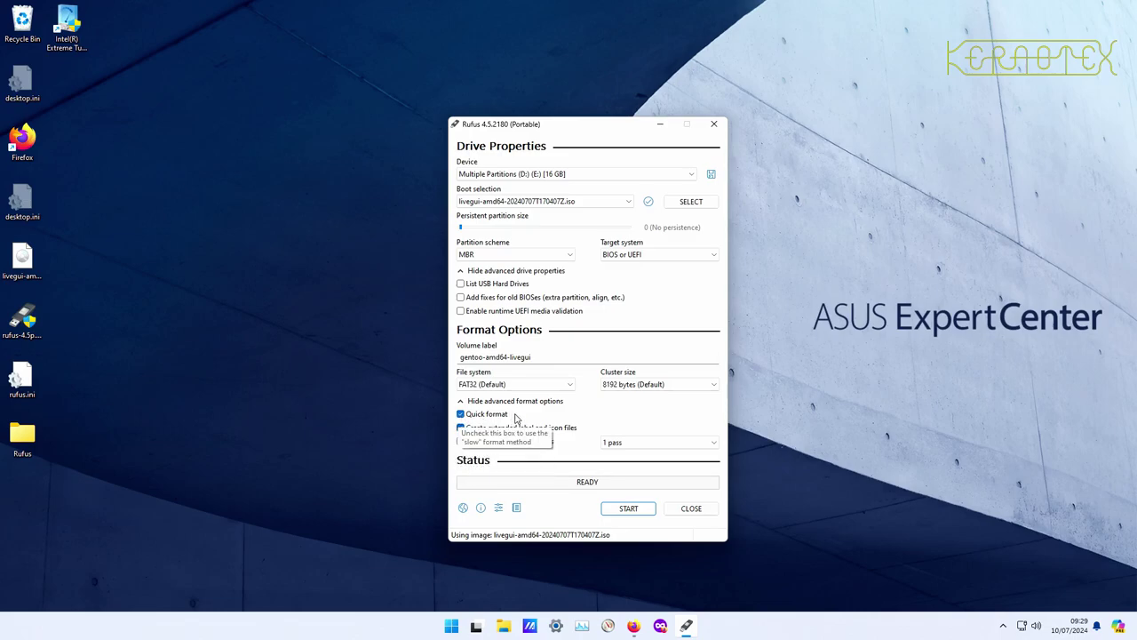
Try to start writing the image in DD Image mode, cancel at the write mode prompt and close Rufus.
left_click(626, 509)
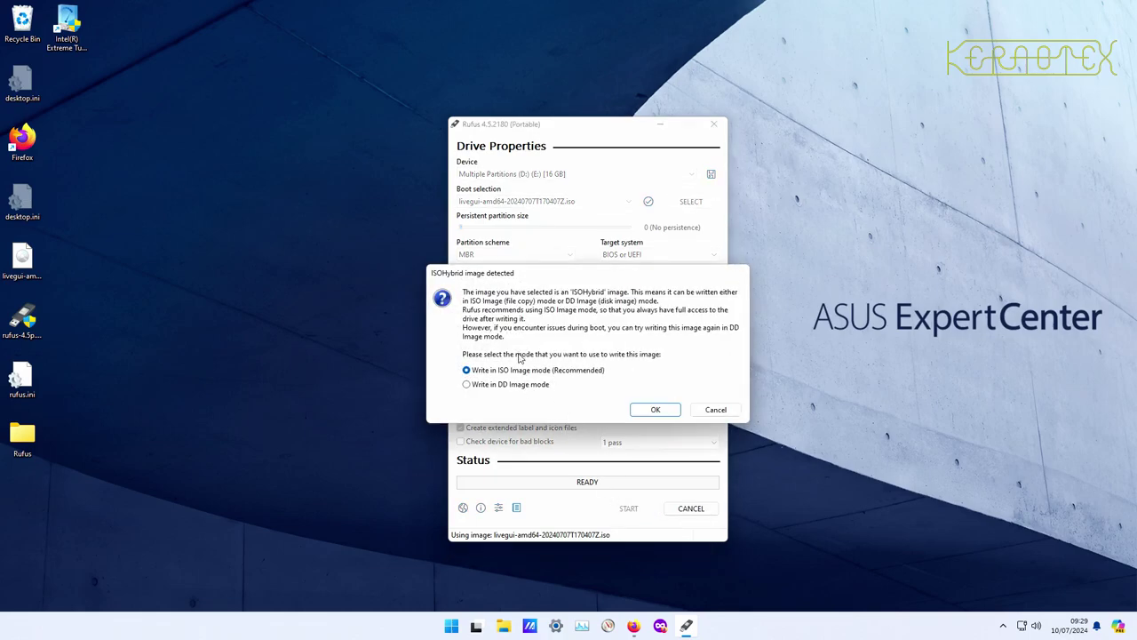
left_click(509, 388)
left_click(713, 410)
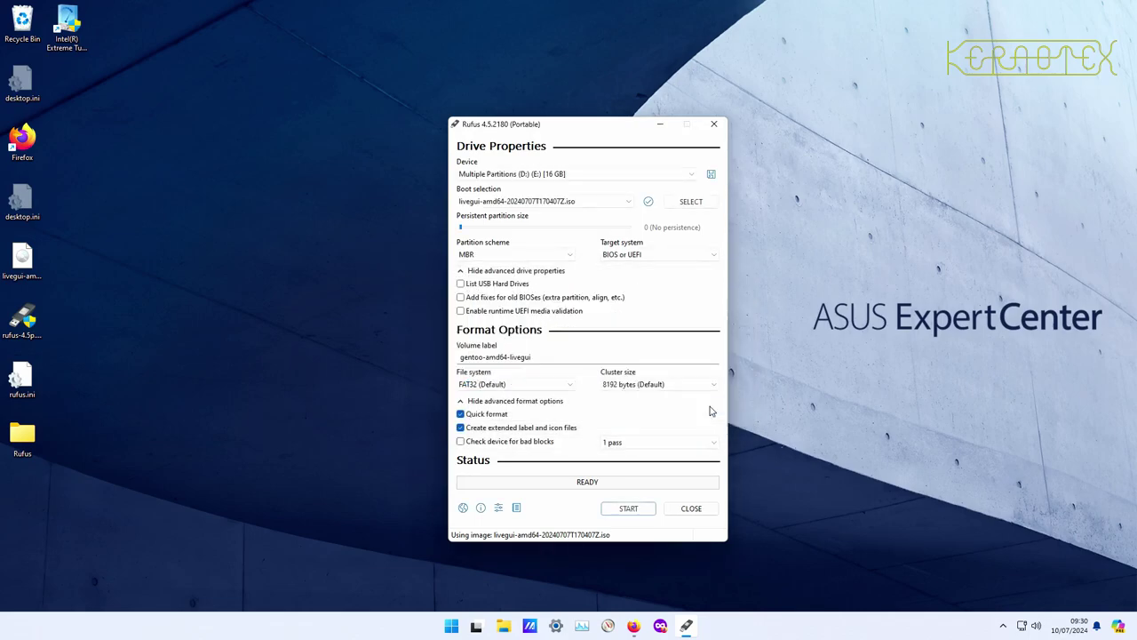
left_click(680, 511)
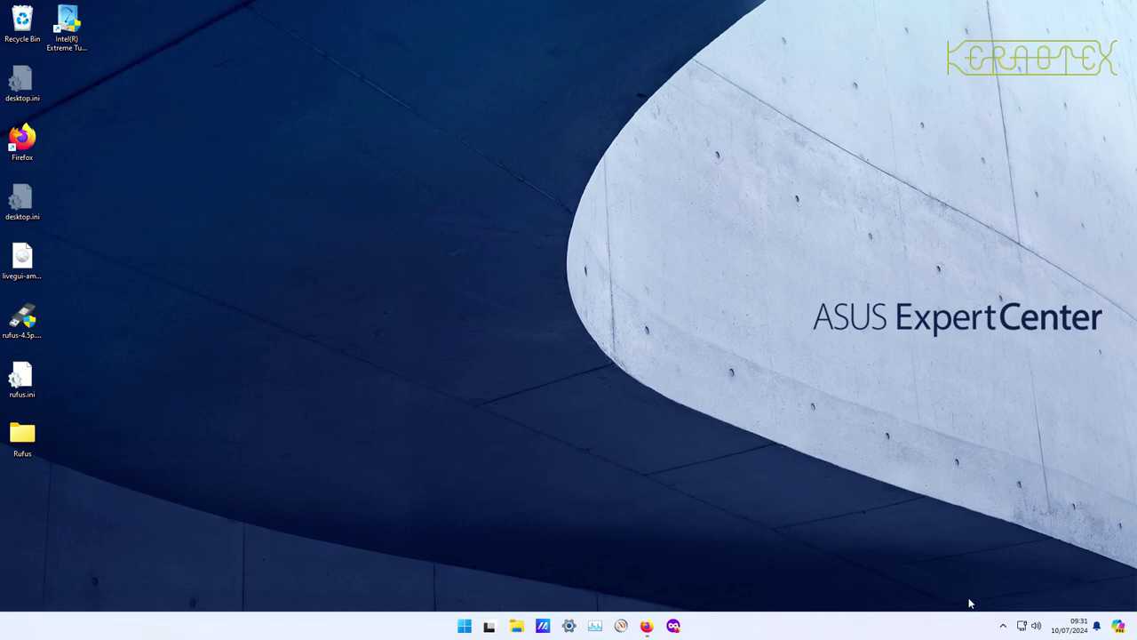
Check the safe-removal options for the connected SanDisk USB stick.
left_click(1003, 625)
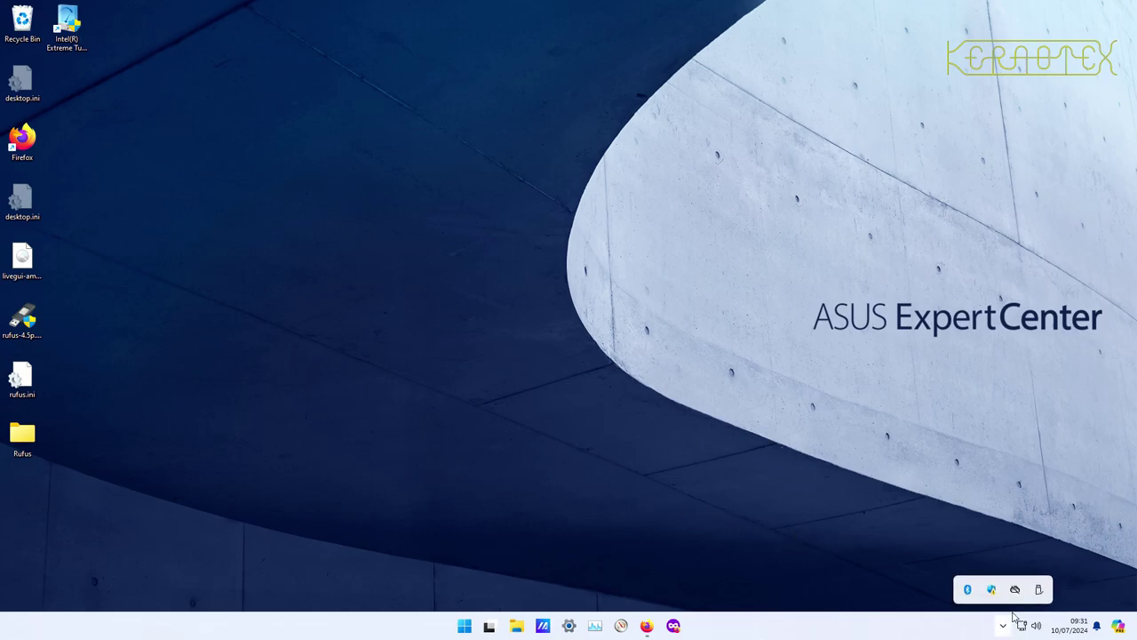
left_click(1040, 590)
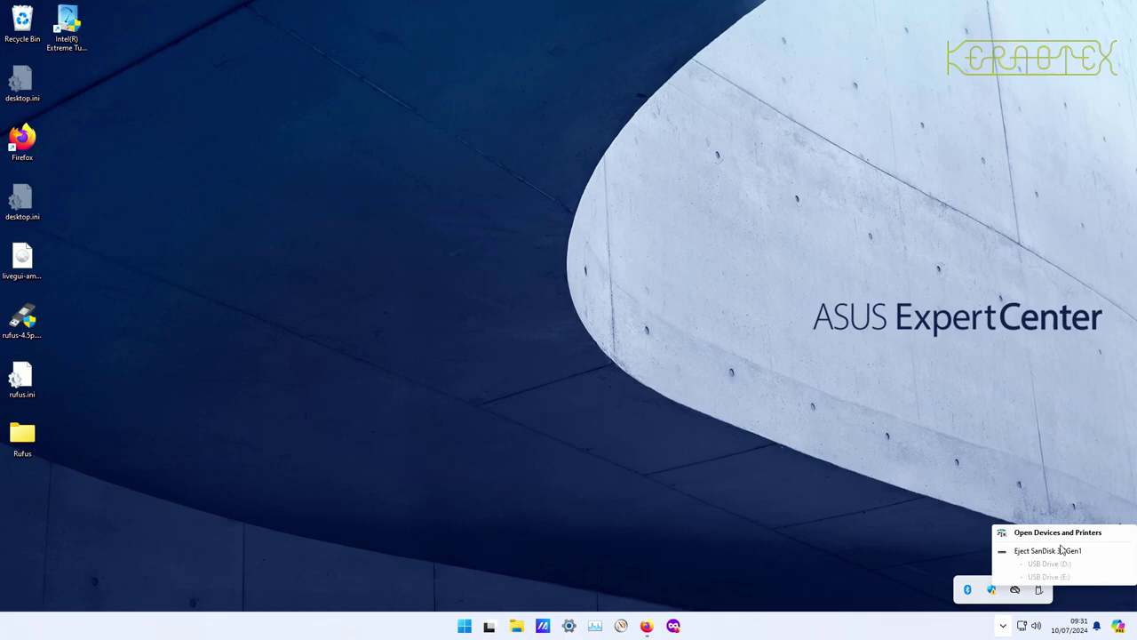
Try to open USB Drive (D:) under This PC in File Explorer, declining to format it.
left_click(516, 625)
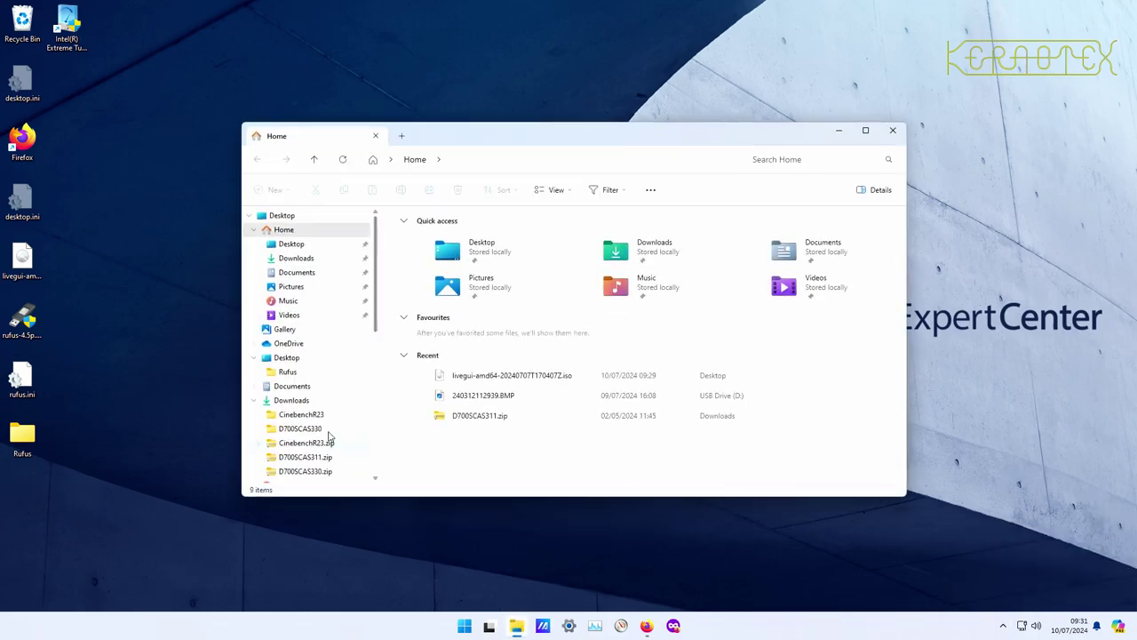
scroll(310, 386, "down", 8)
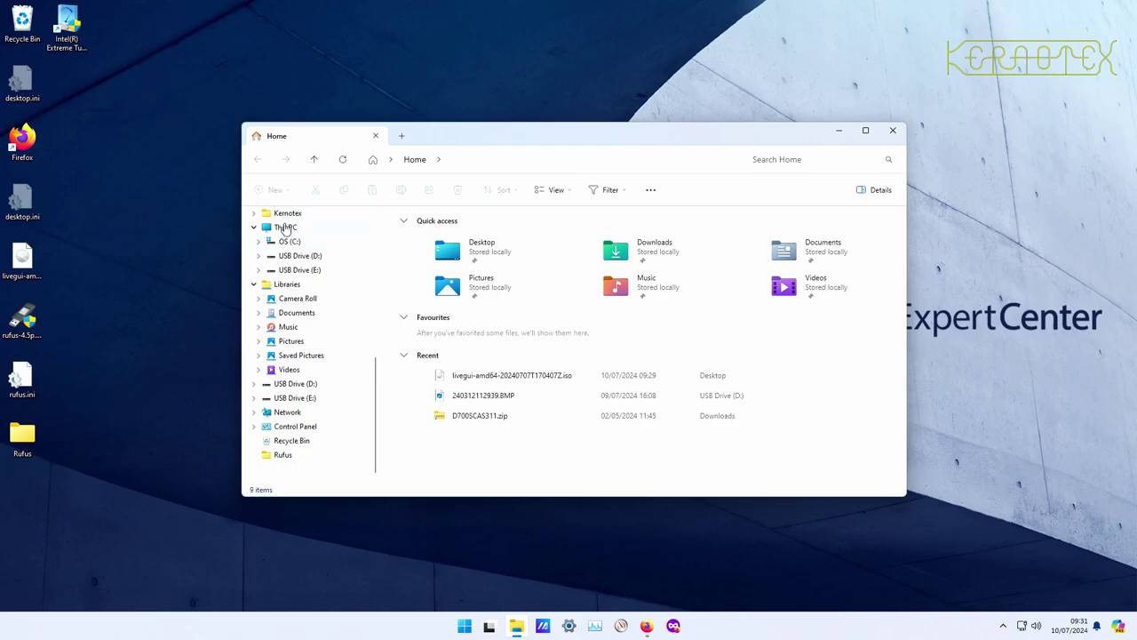
left_click(281, 227)
left_click(299, 255)
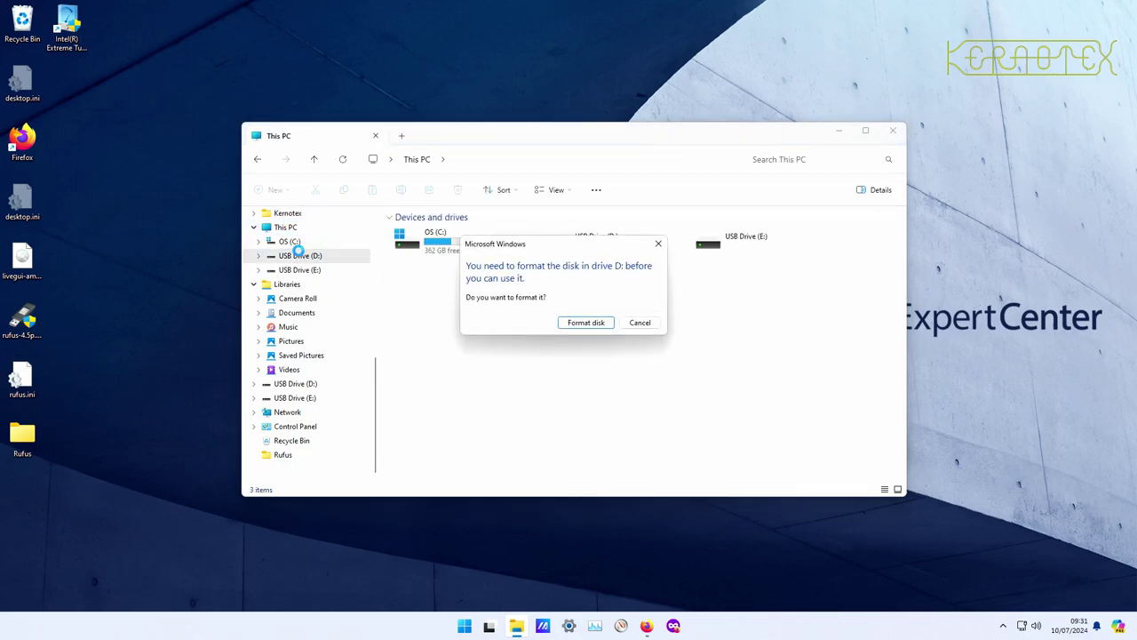
left_click(639, 323)
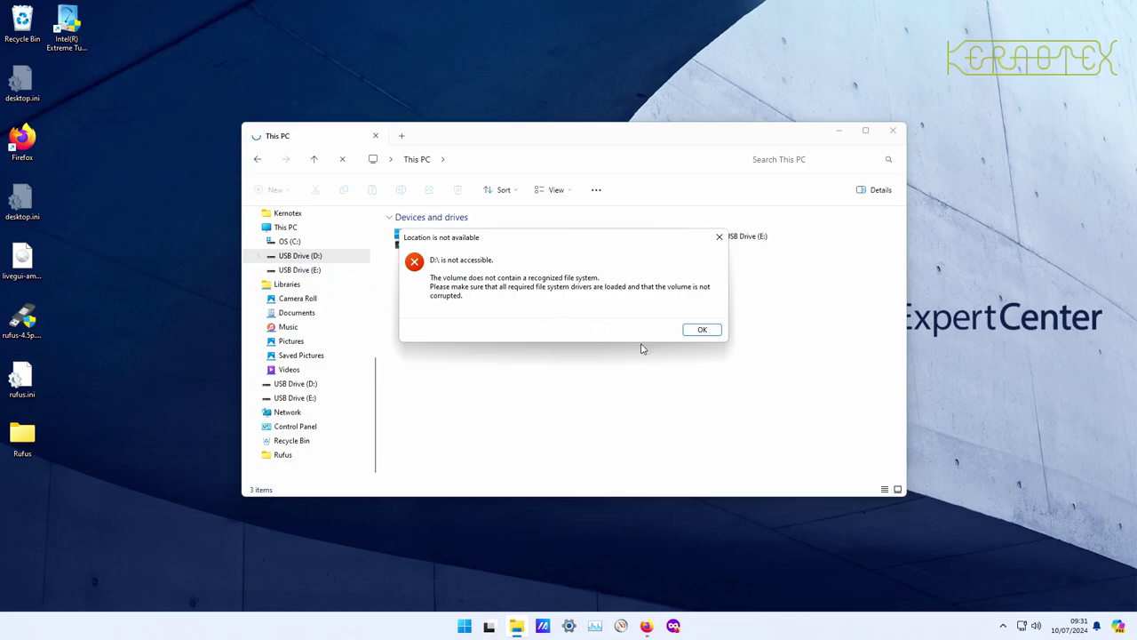
left_click(690, 332)
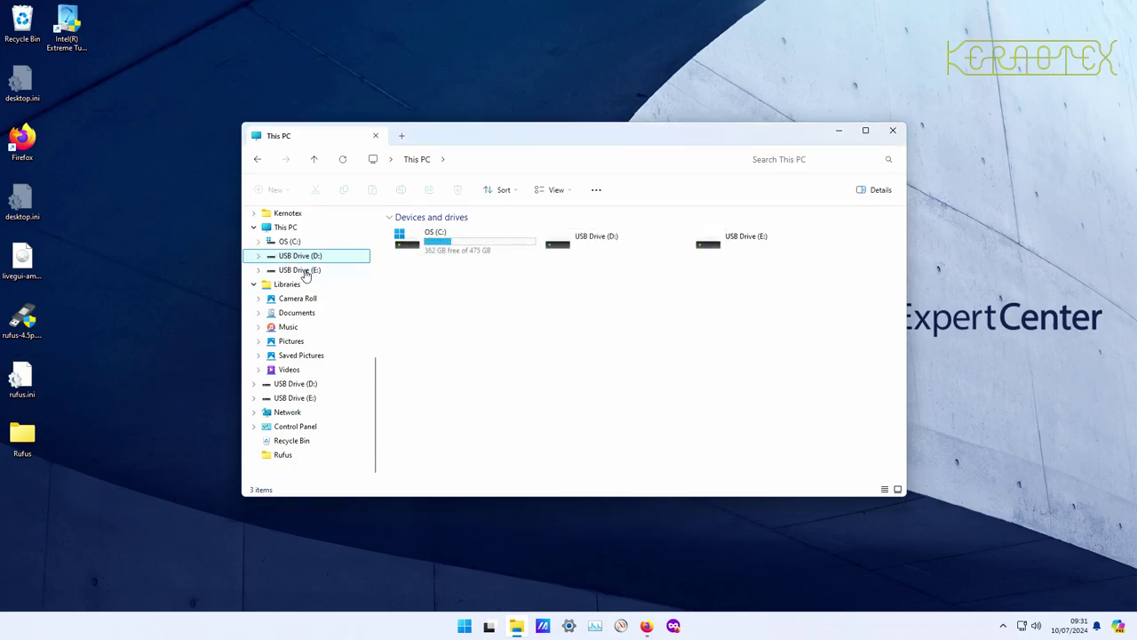
Try to open USB Drive (E:), decline to format it and close File Explorer.
left_click(302, 270)
left_click(643, 323)
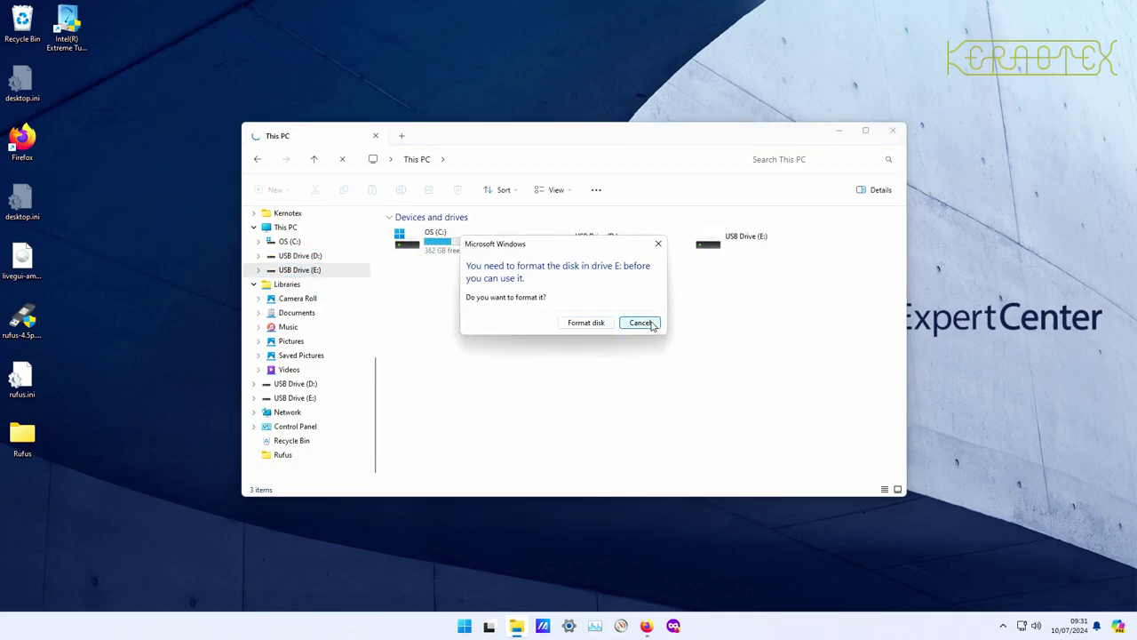
left_click(703, 331)
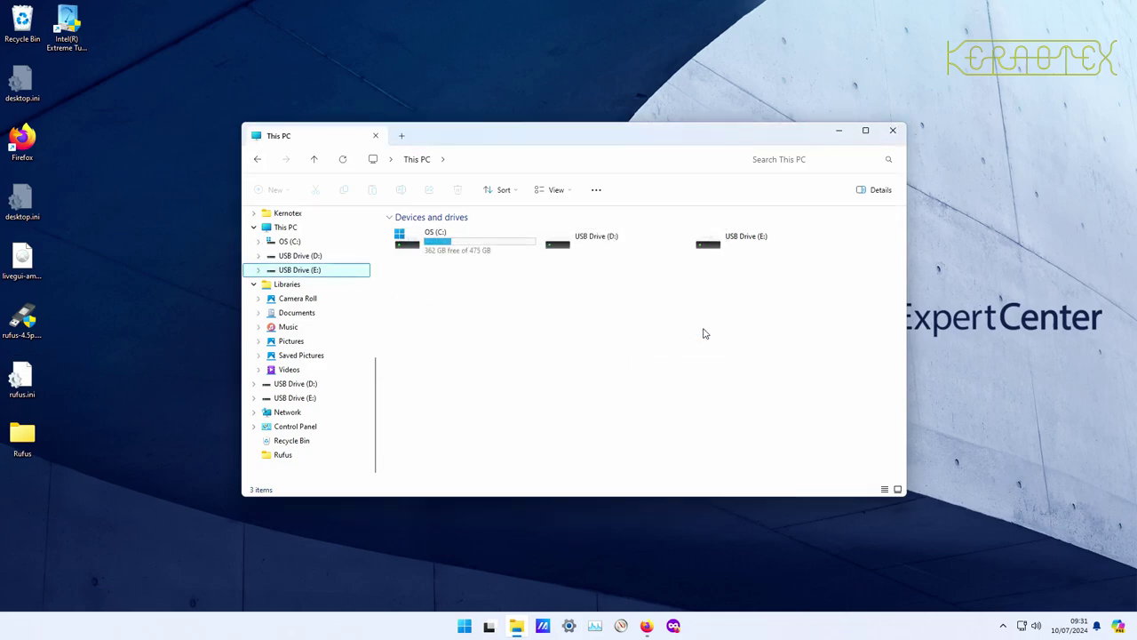
left_click(892, 130)
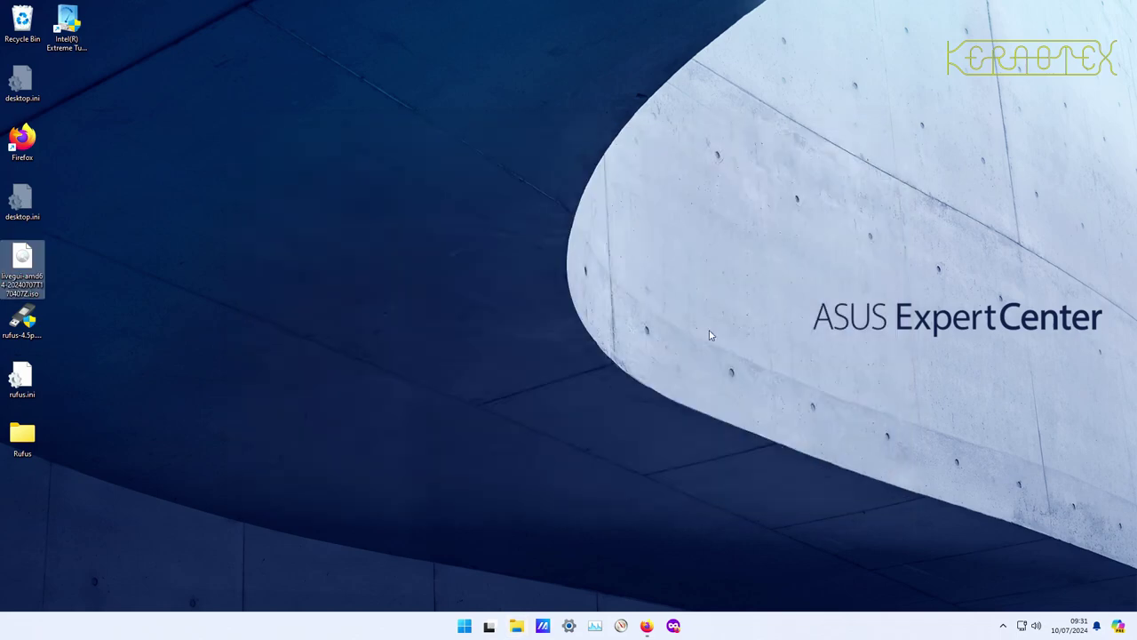
Bring up the computer's shut down or sign out options.
right_click(465, 625)
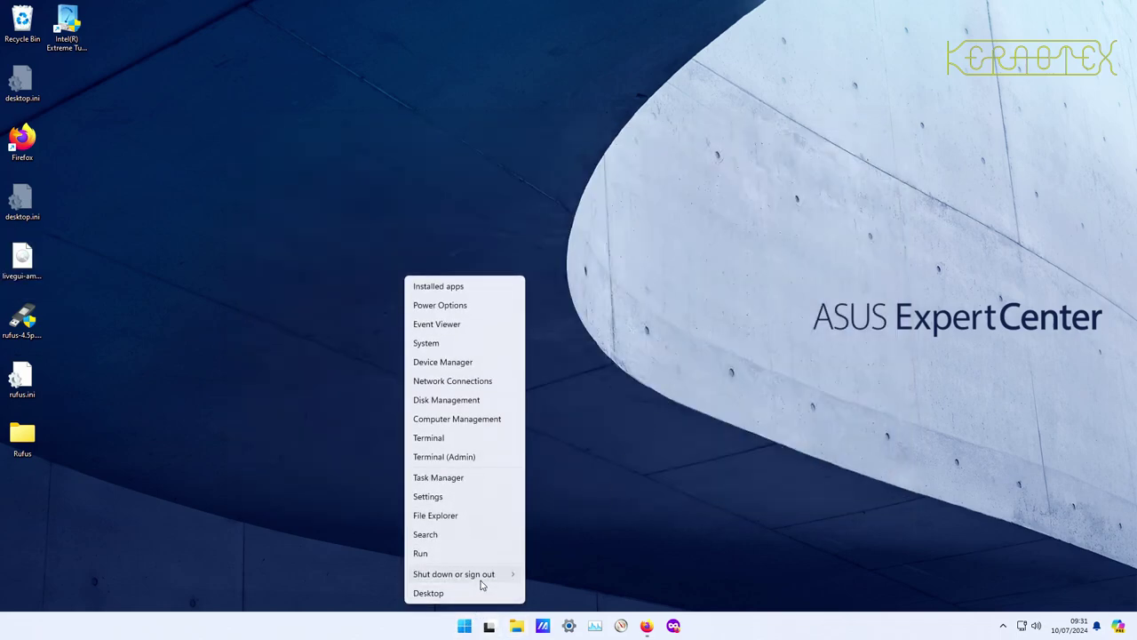